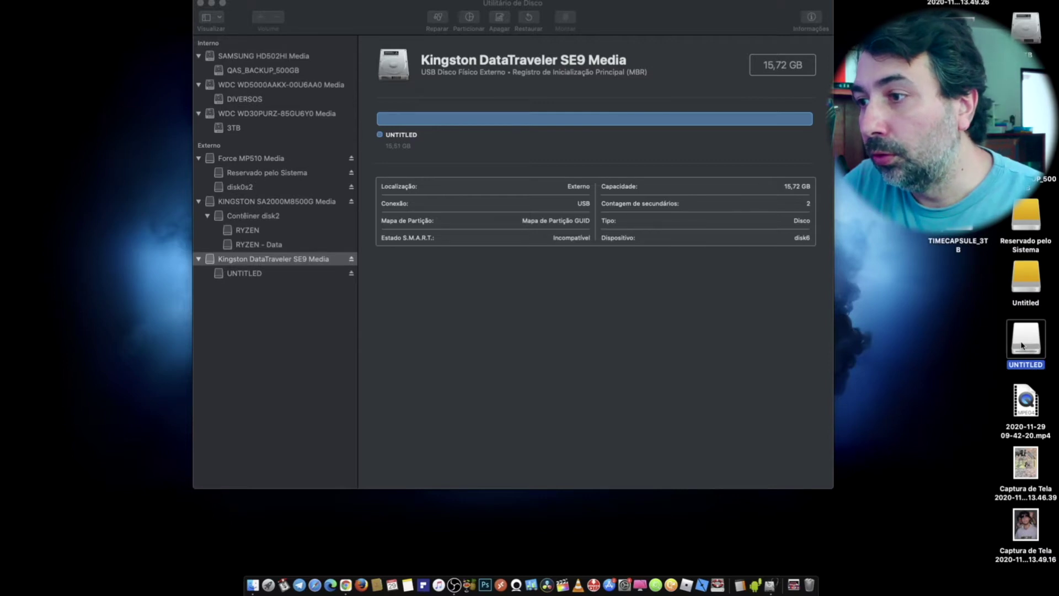
Check which actions are offered for the UNTITLED drive on the desktop
right_click(1022, 342)
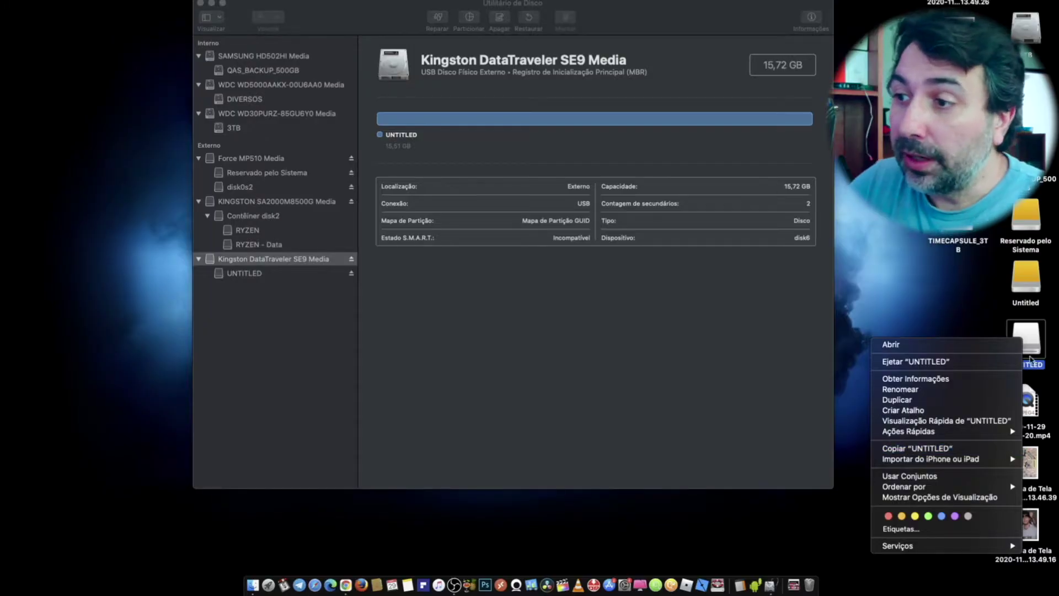
click(1027, 342)
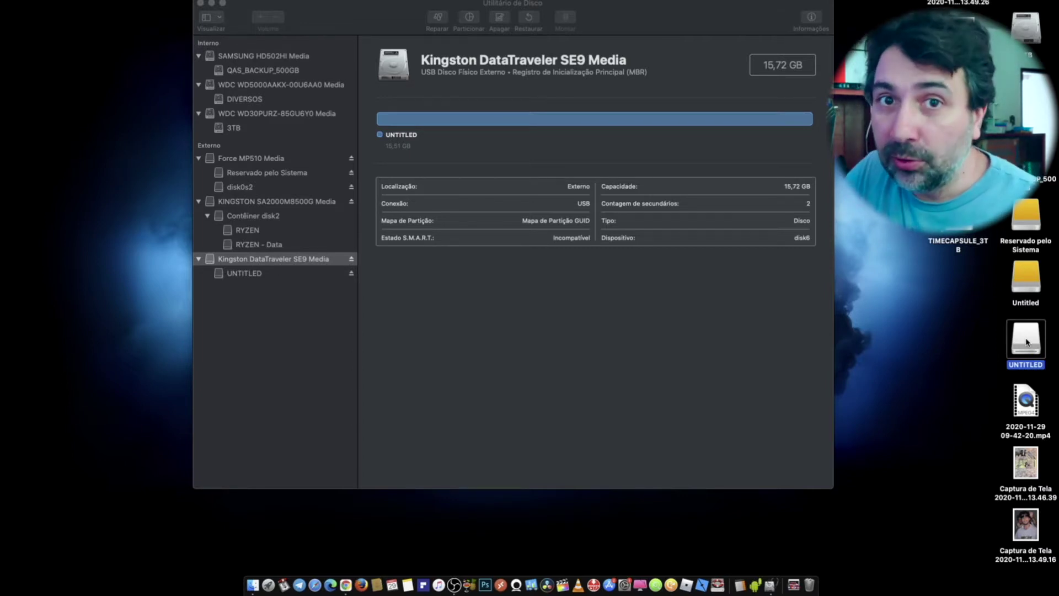
Search Spotlight for "utili" and open Utilitário de Disco
mouse_move(610, 23)
mouse_down()
mouse_move(681, 19)
mouse_move(630, 23)
mouse_up()
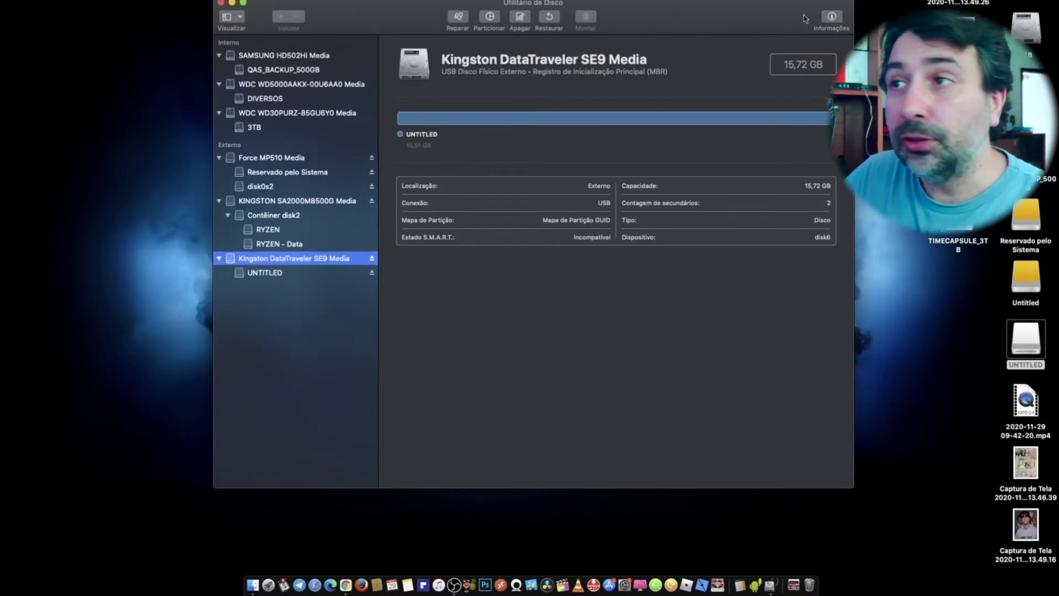
key(super+space)
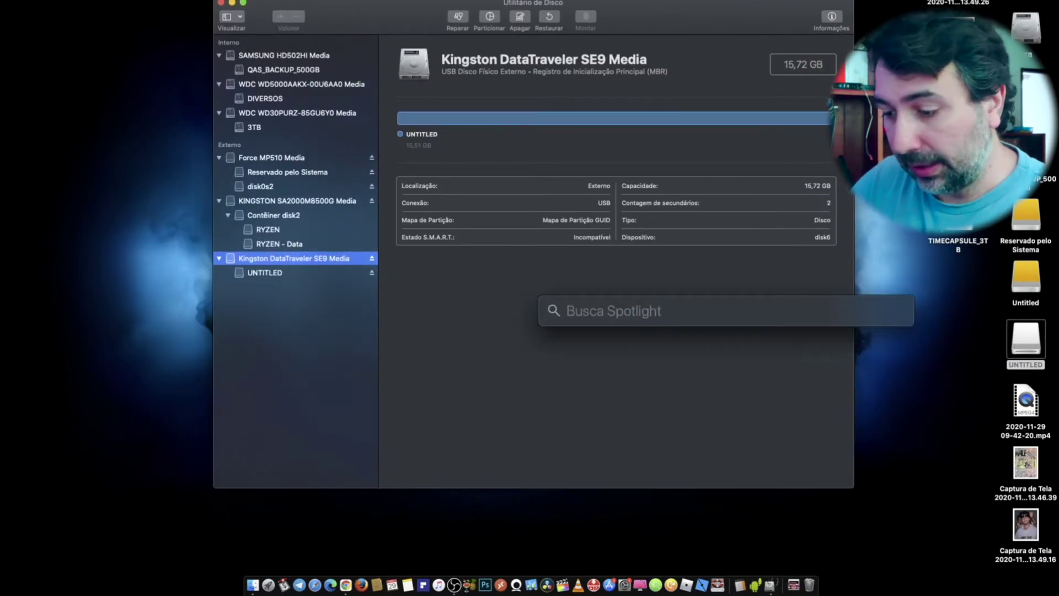
text(utili)
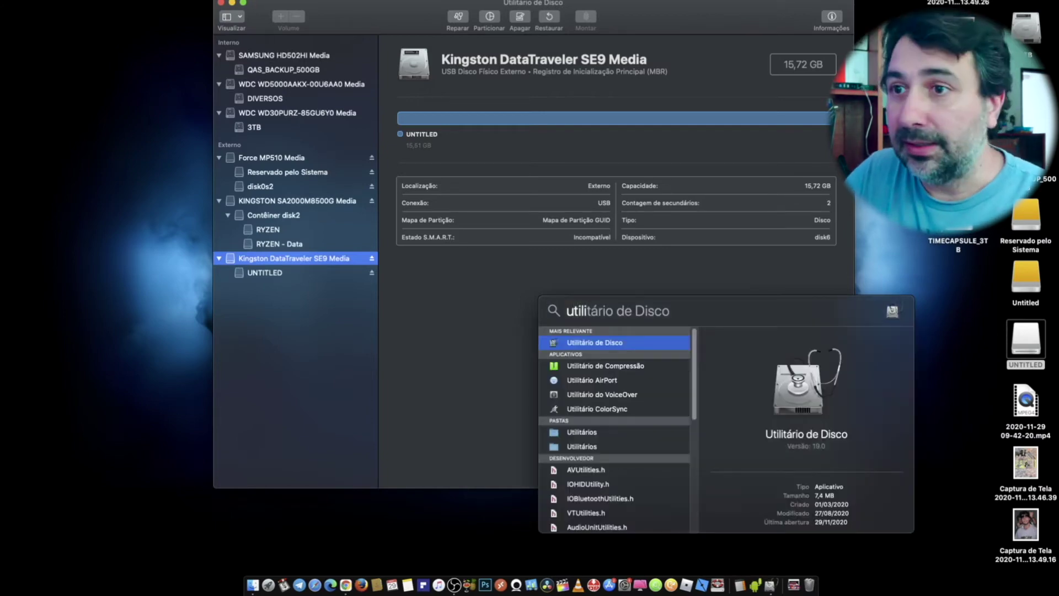
key(Return)
Limit the device list to volumes only, and return it to showing all devices
click(240, 17)
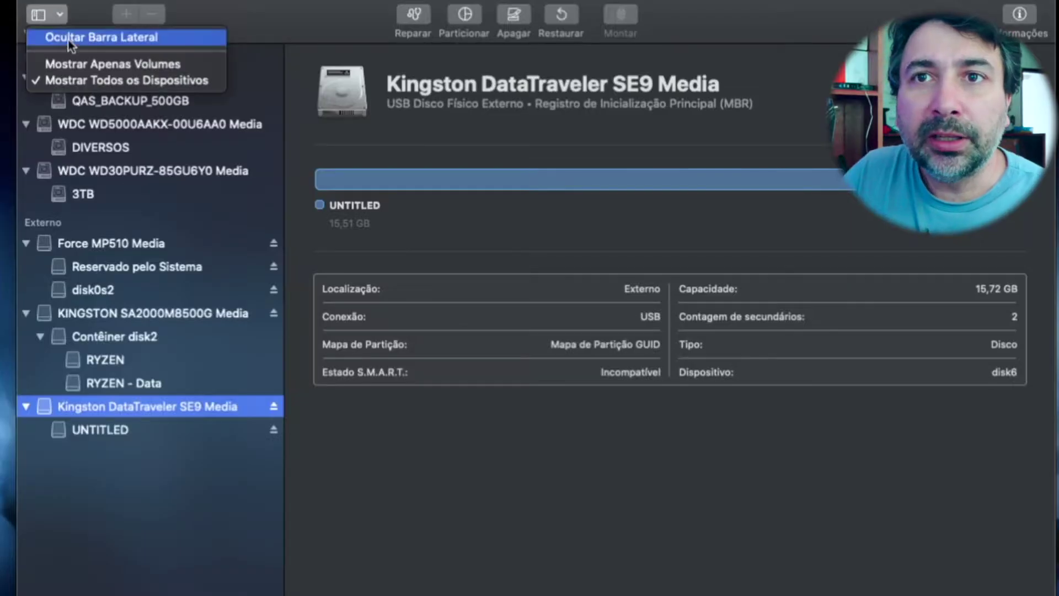
click(86, 65)
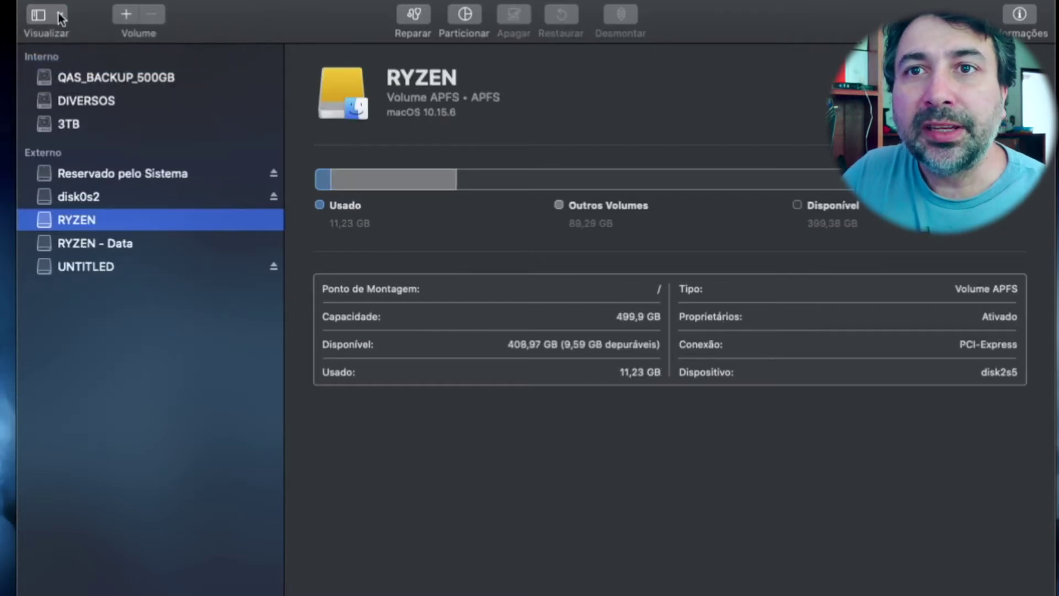
click(59, 15)
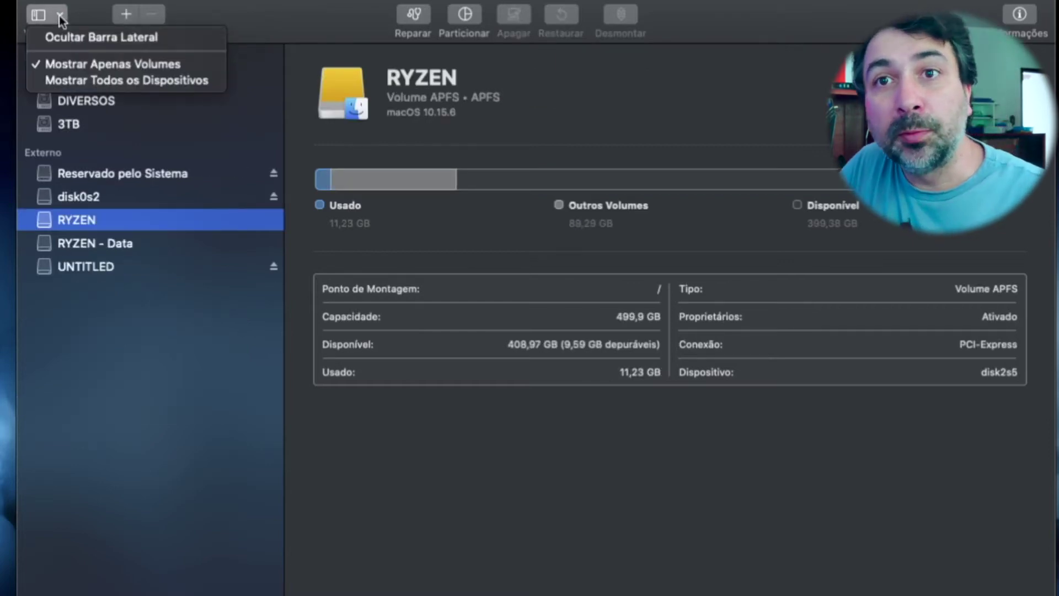
click(124, 83)
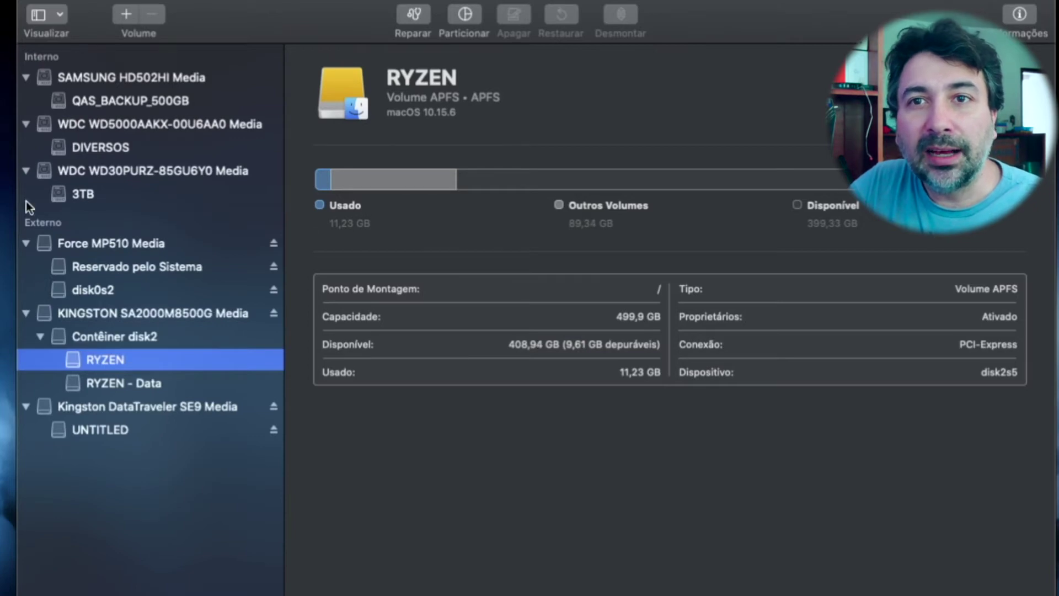
Collapse the three internal disks plus the Force MP510 and KINGSTON SA2000M8500G disks in the device list
click(25, 78)
click(26, 101)
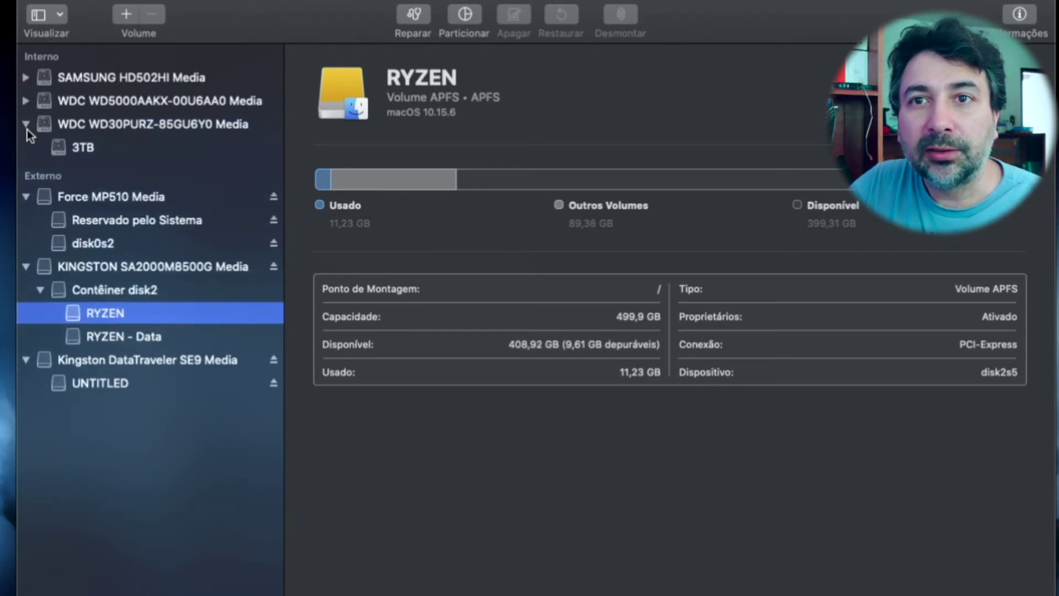
click(27, 124)
click(26, 173)
click(25, 197)
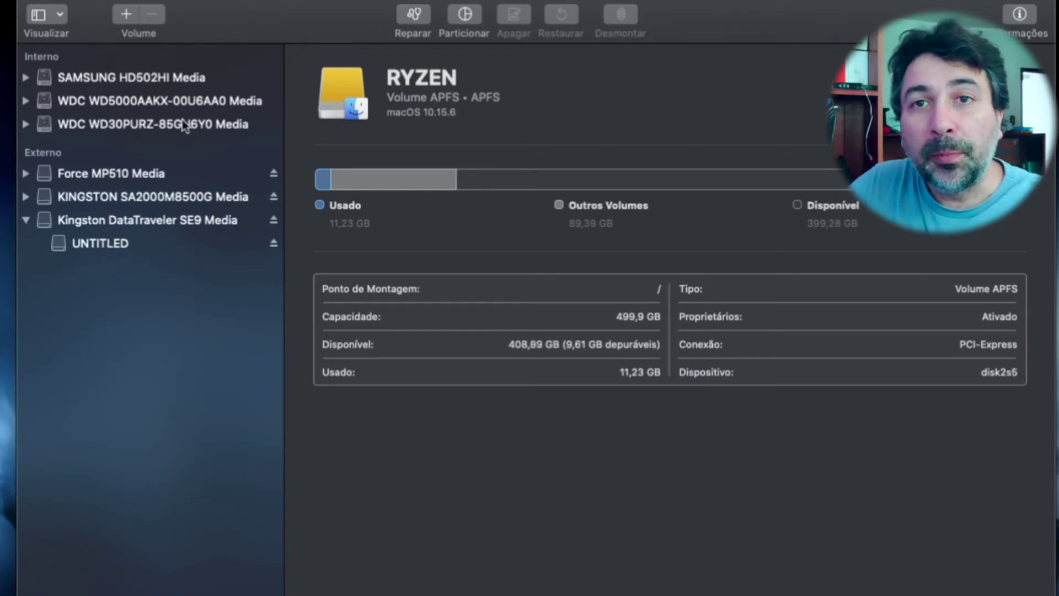
Erase the Kingston DataTraveler SE9 Media drive, naming it 16gb, with format Mac OS Expandido (Journaling) and scheme Mapa de Partição GUID
click(146, 222)
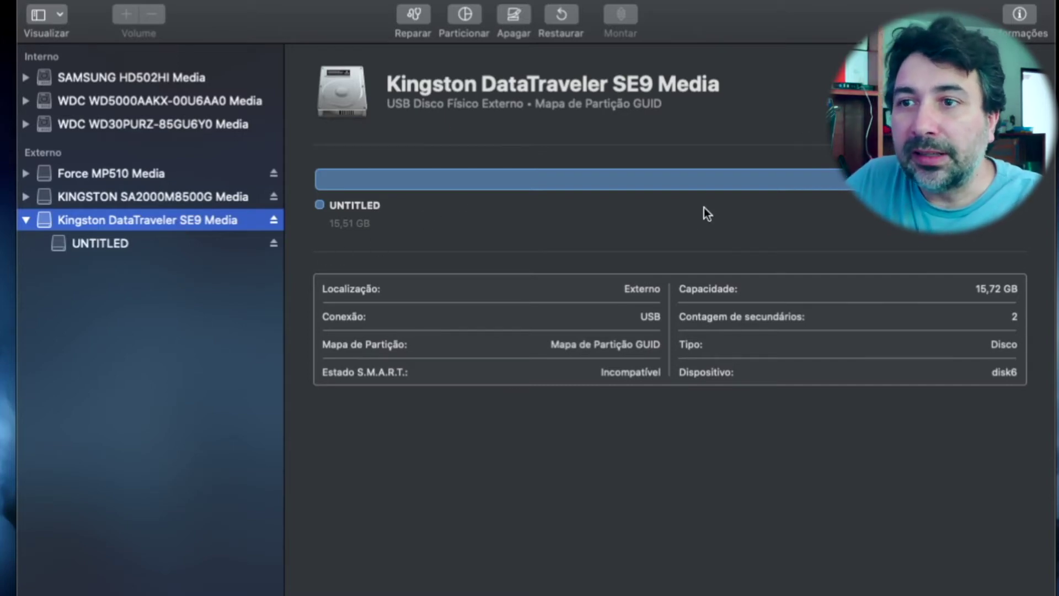
click(514, 22)
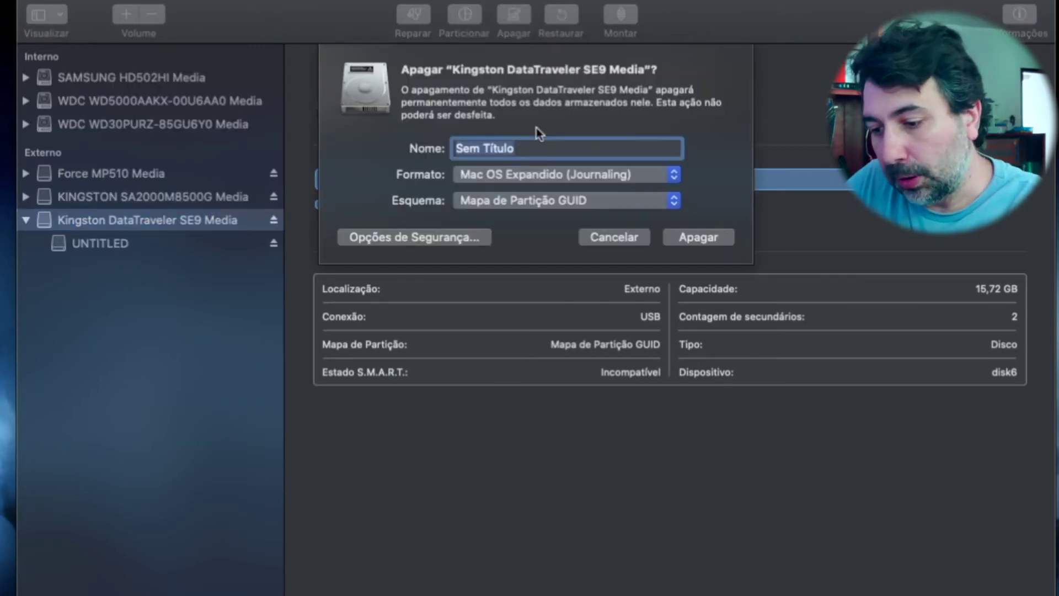
text(16gb)
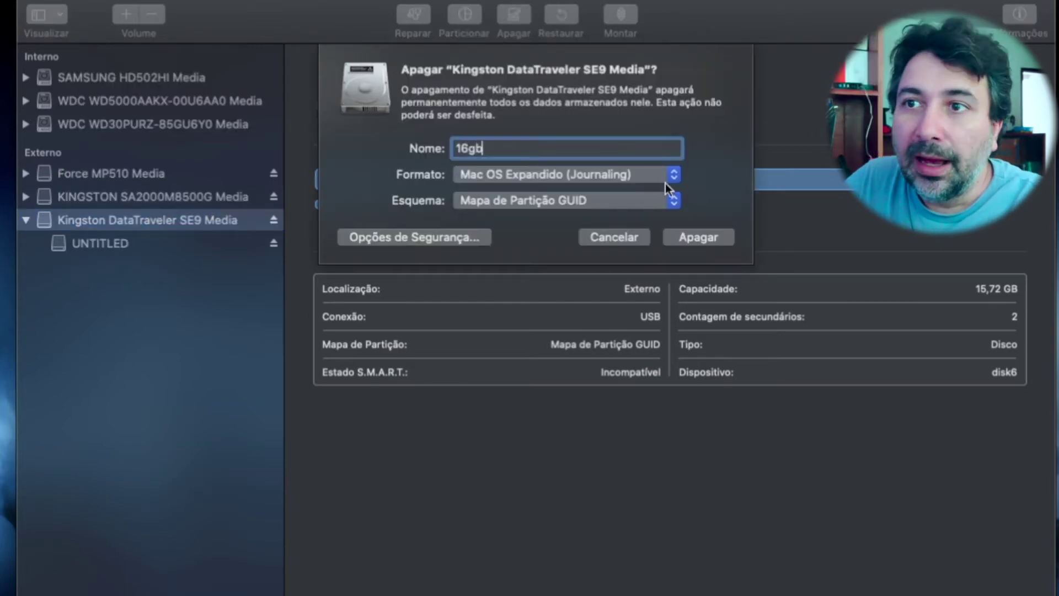
click(618, 176)
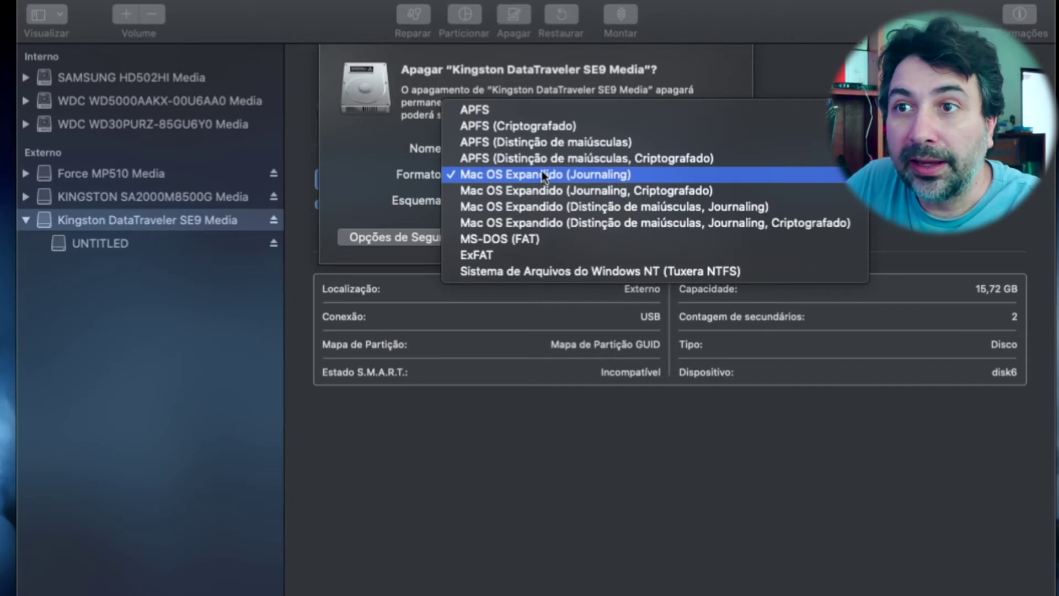
click(587, 176)
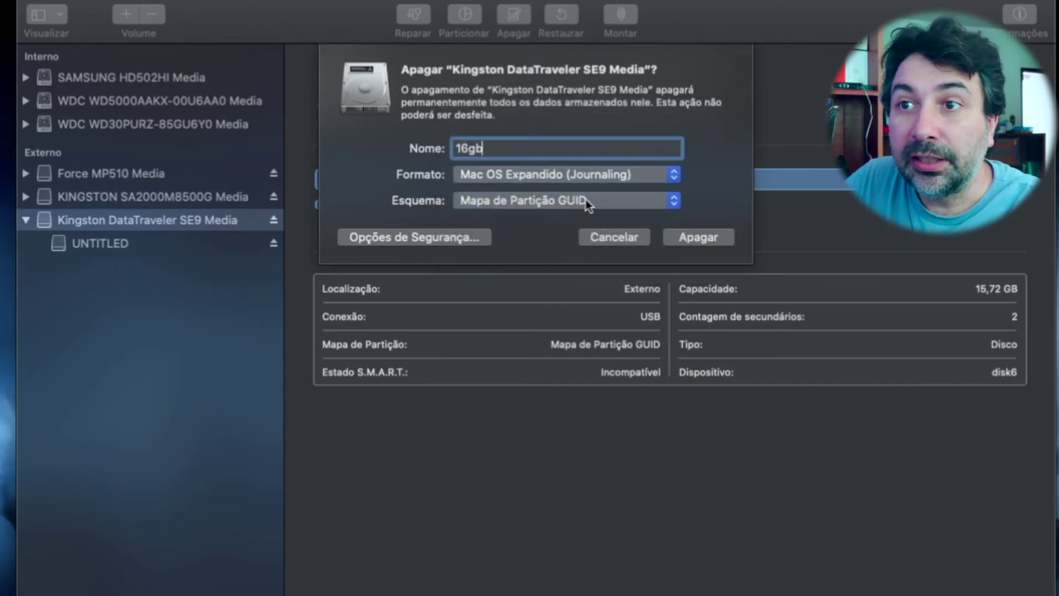
click(589, 202)
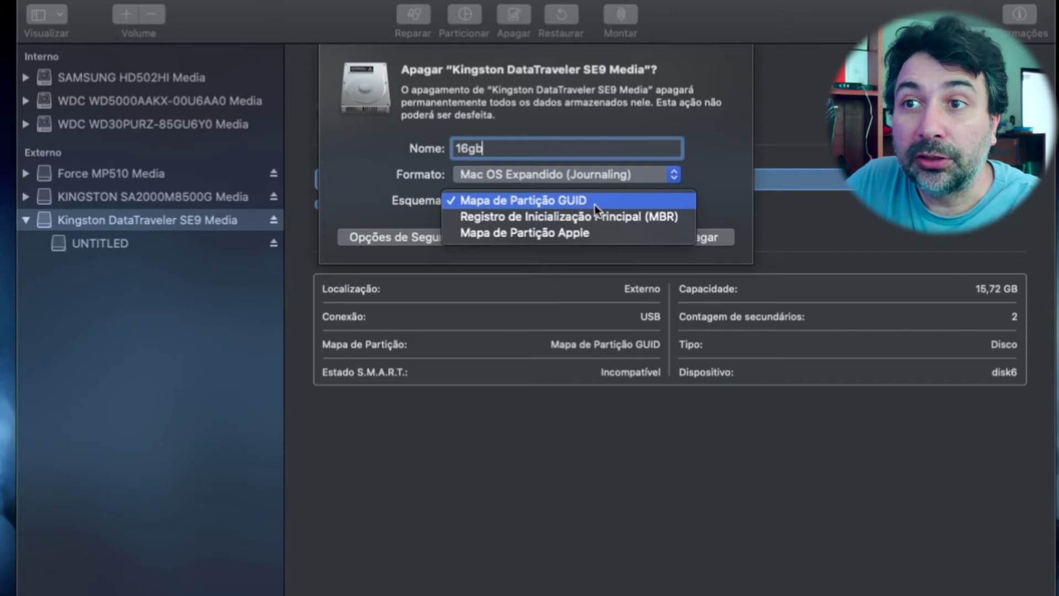
click(594, 203)
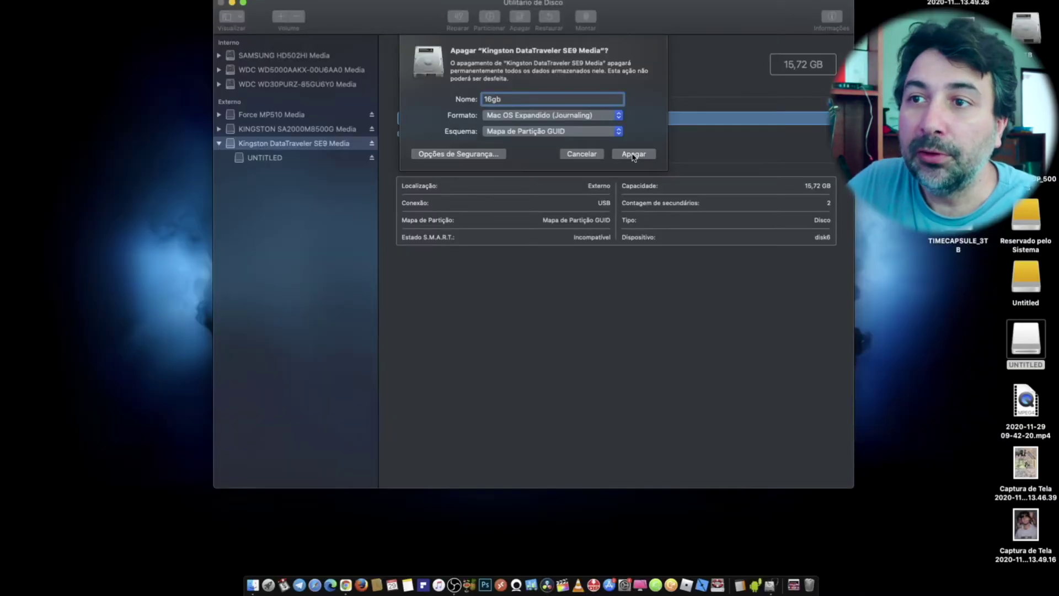
click(794, 280)
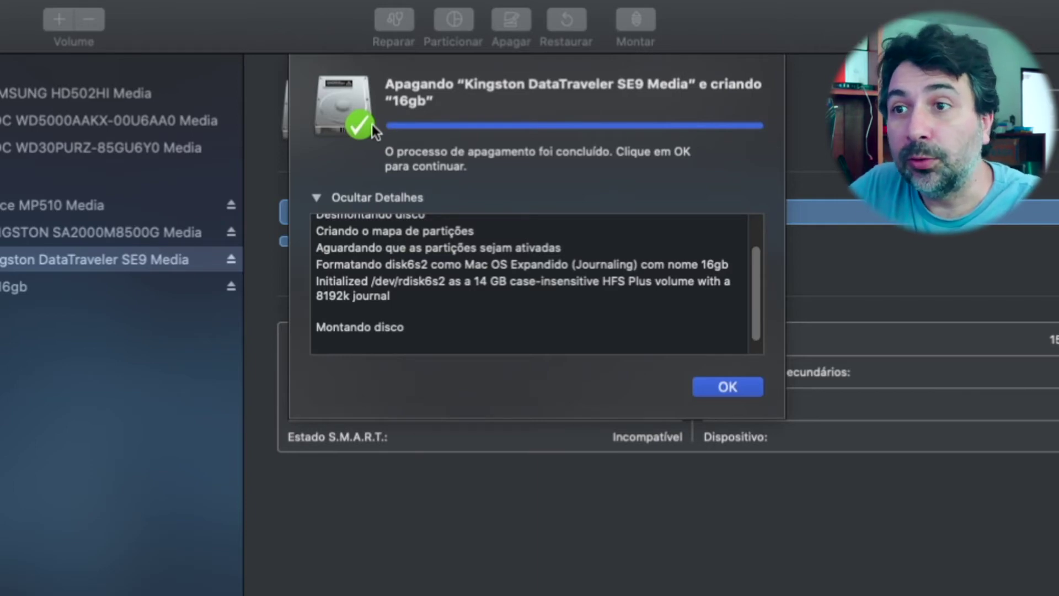
click(713, 385)
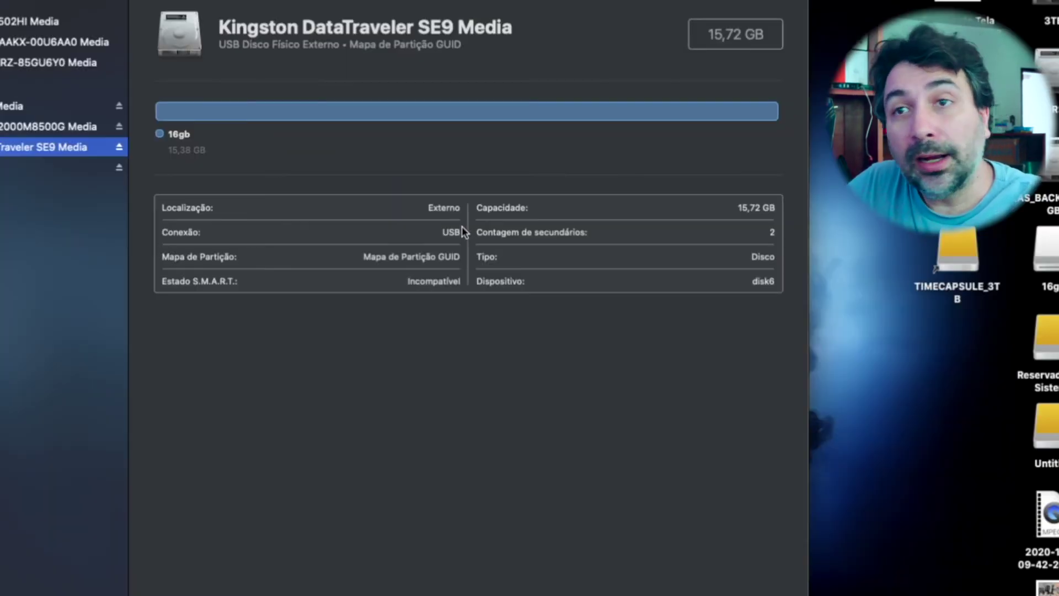
Start encrypting the 16gb drive from the desktop, entering and confirming the encryption password
click(1040, 253)
right_click(1049, 254)
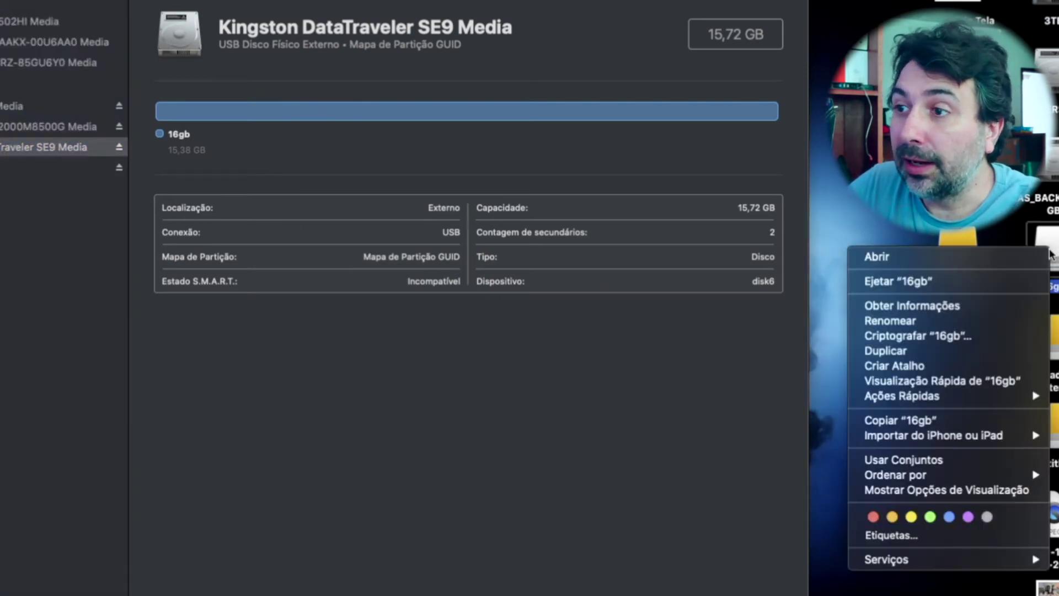
click(941, 337)
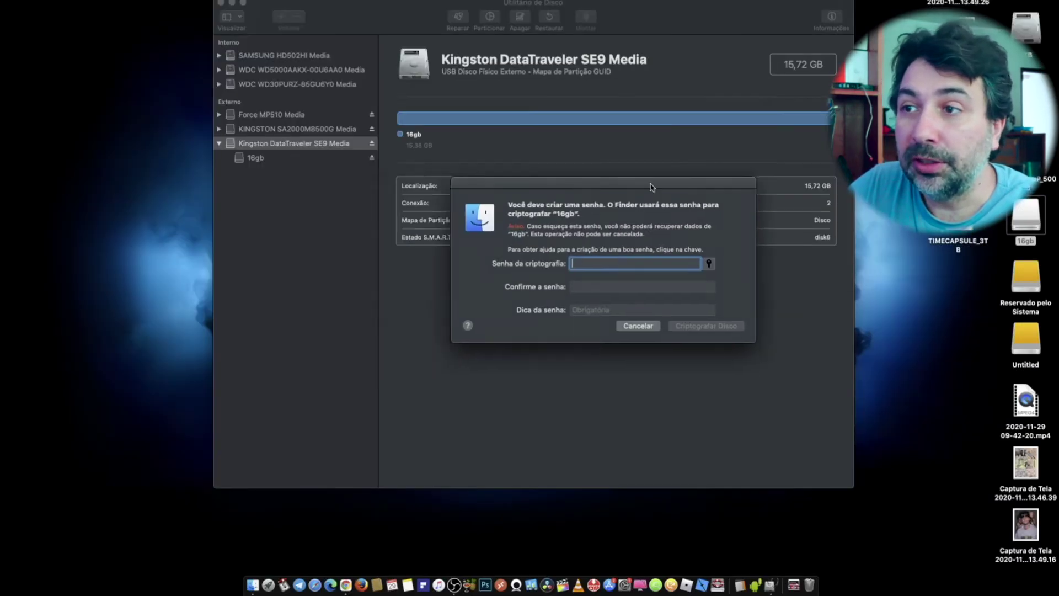
drag(653, 187, 783, 179)
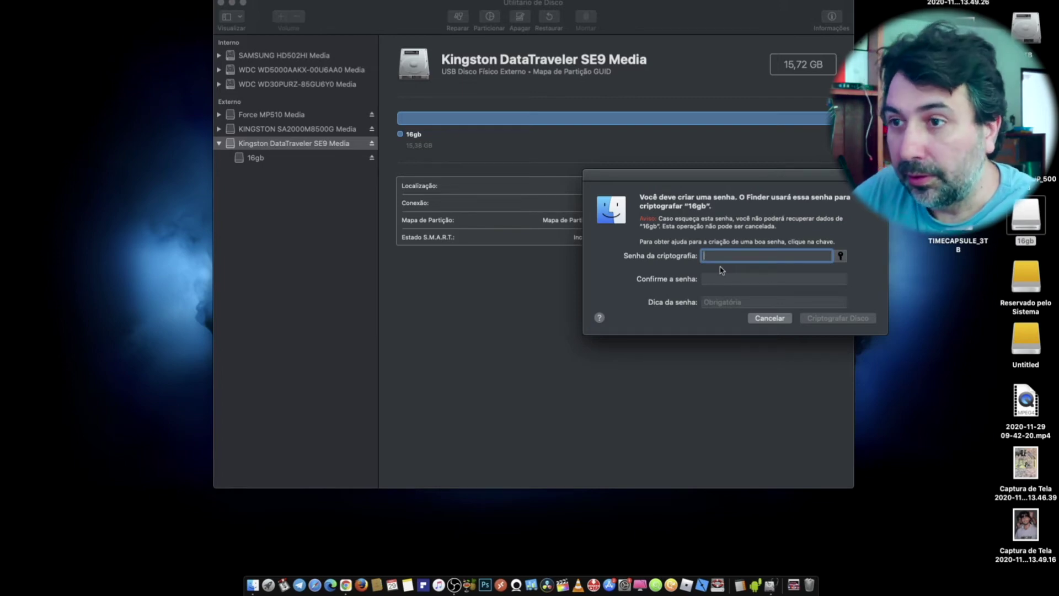
text(••••••••••••)
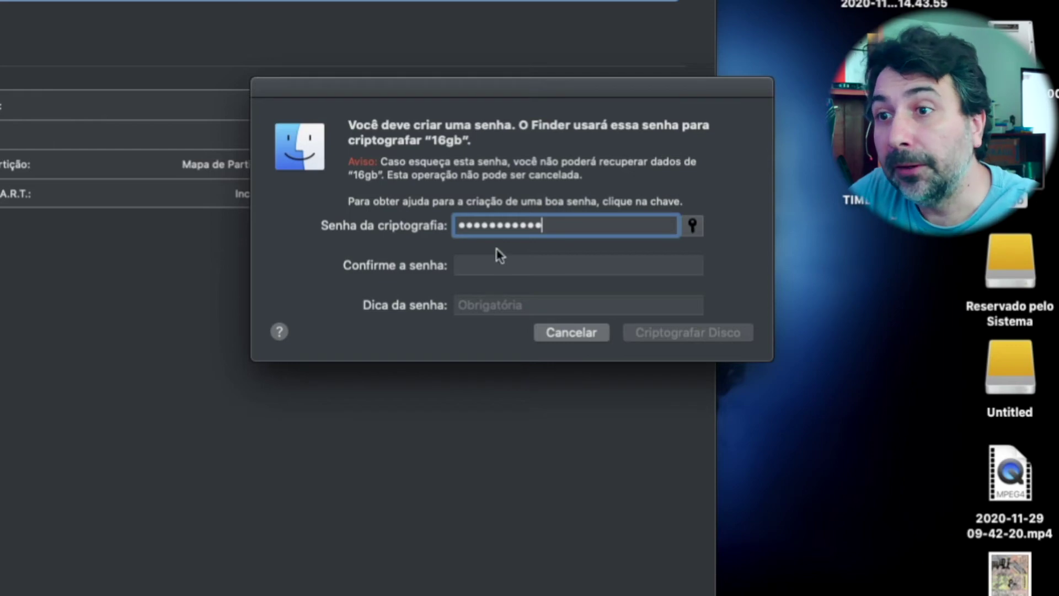
click(500, 267)
text(••••••••••••)
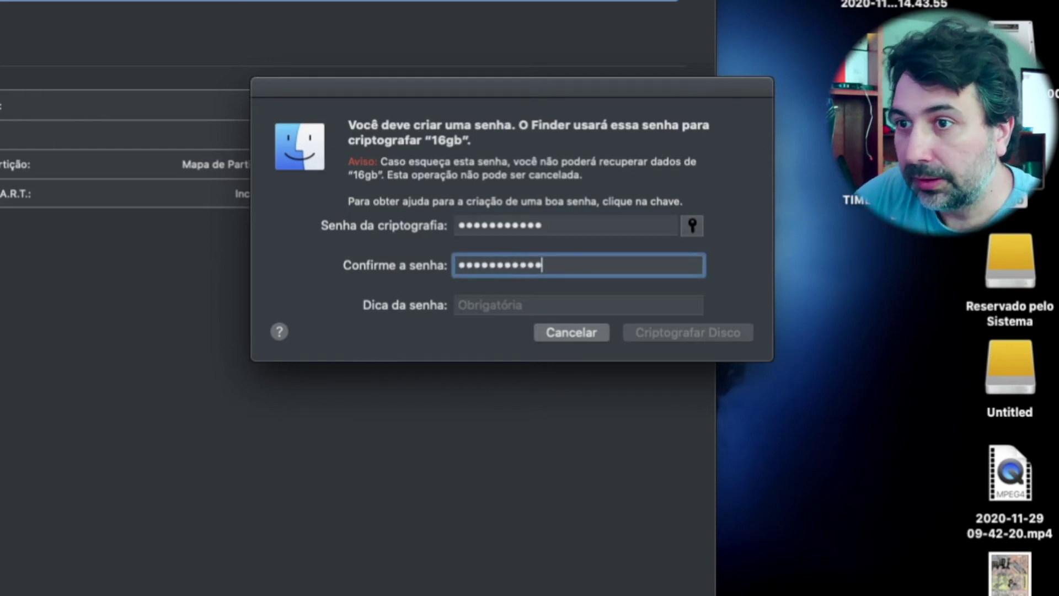
Set the password hint to "o melhor youtuber" and encrypt the disk
click(470, 304)
text(o melhor you)
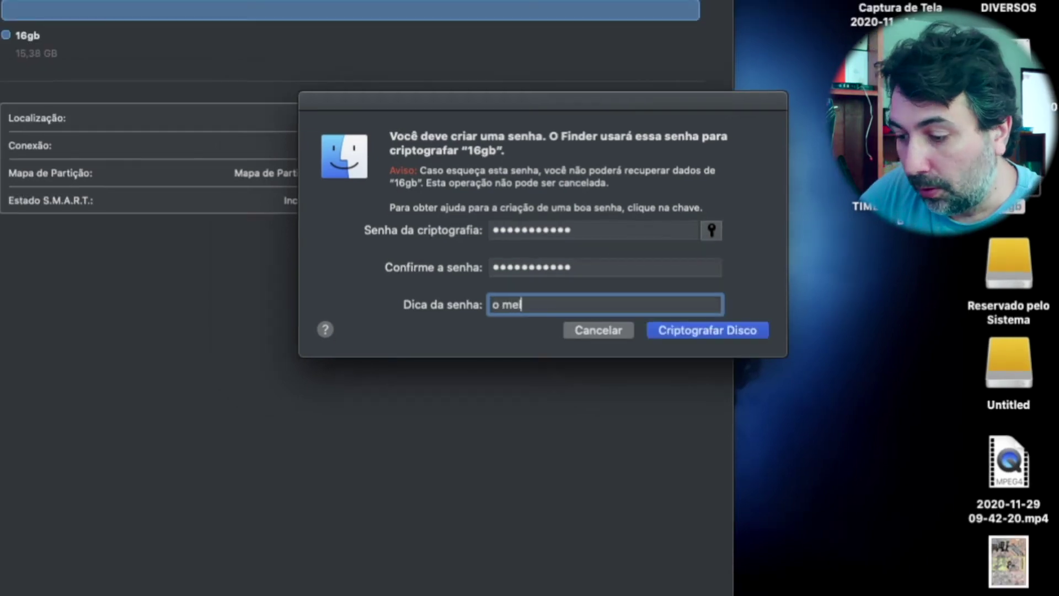
text(tube)
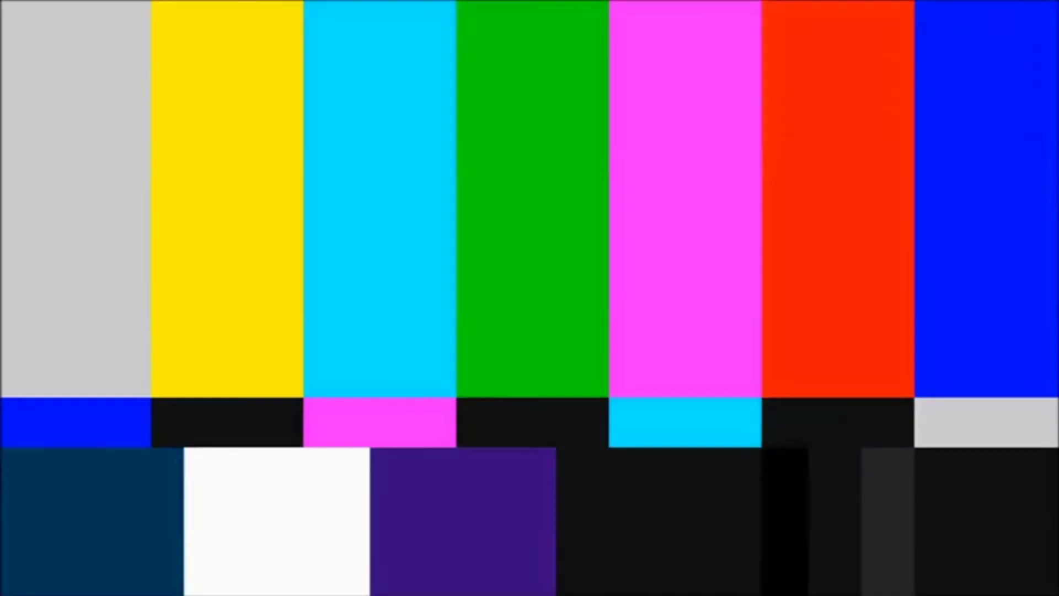
text(r)
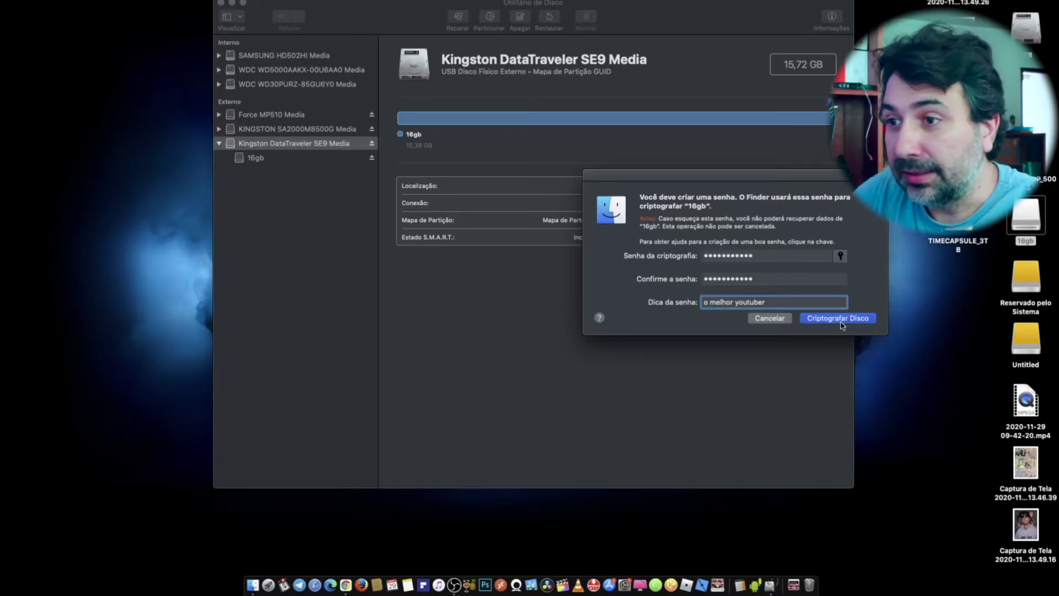
click(839, 319)
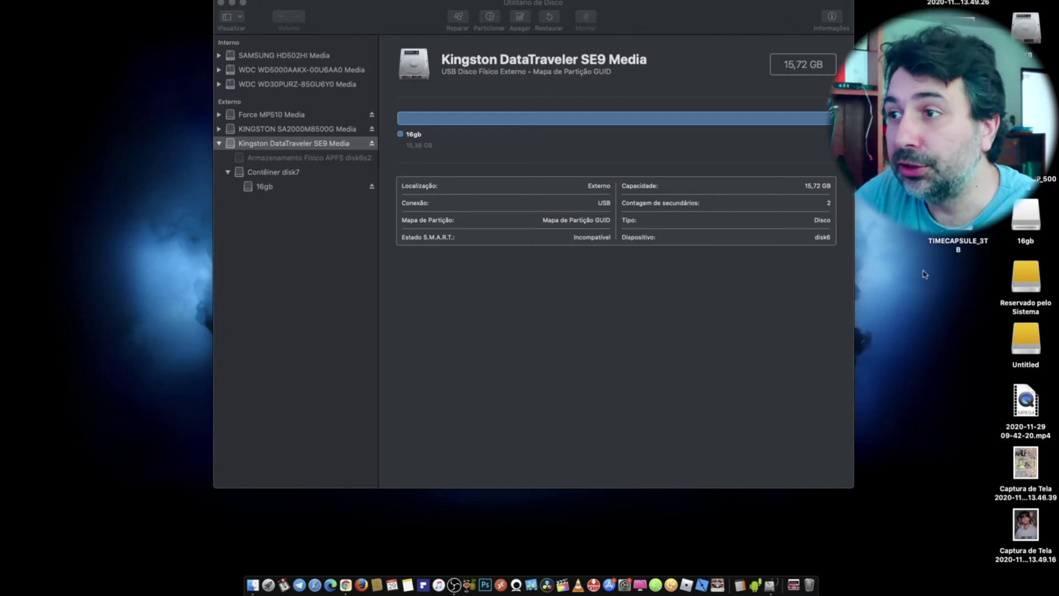
Open the 16gb drive and copy the TECLADO MP4 video into it
double_click(1035, 214)
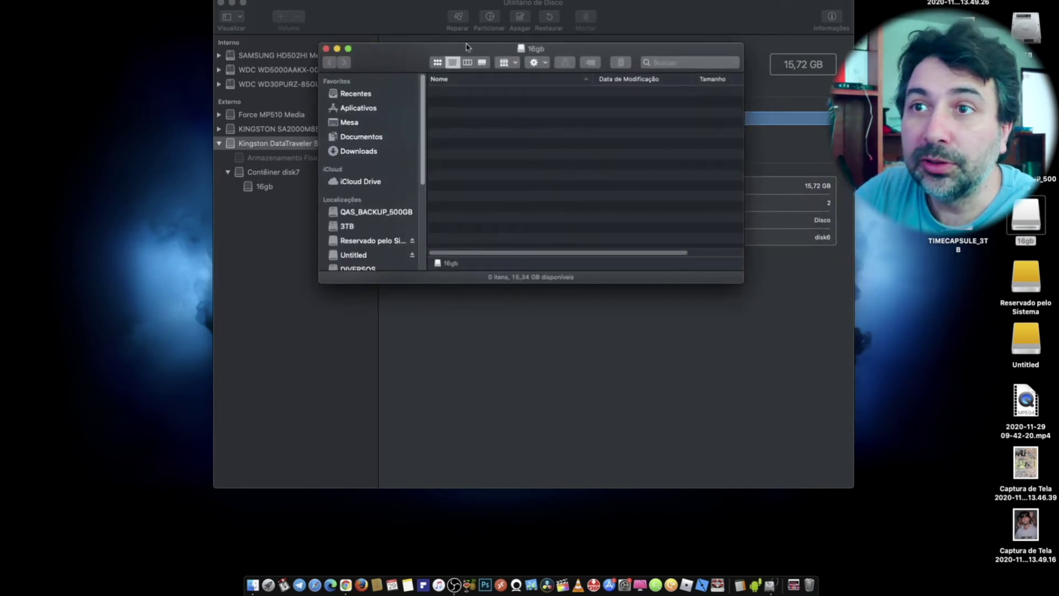
drag(564, 50, 640, 211)
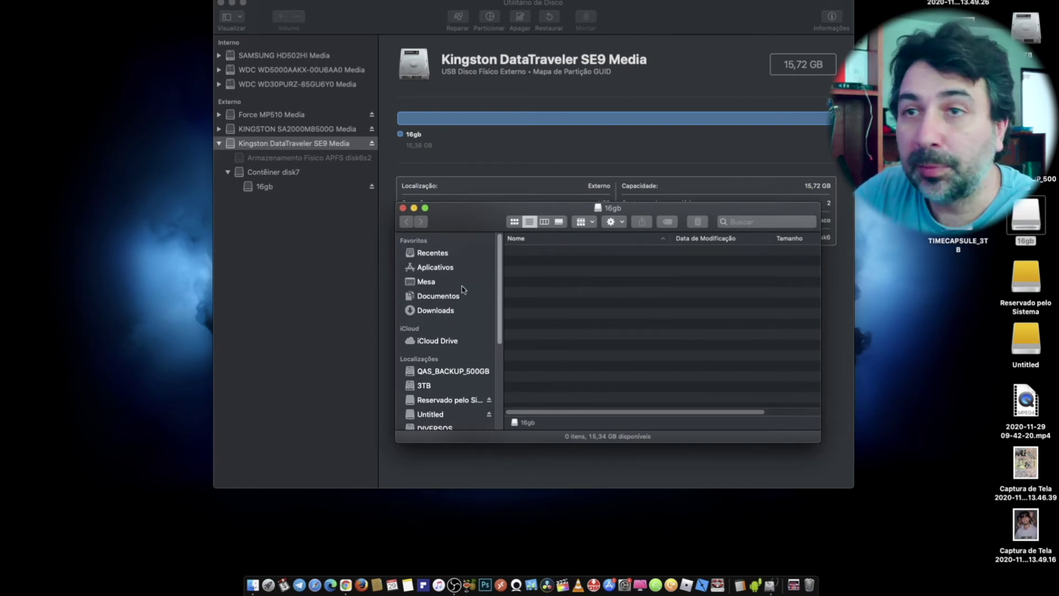
drag(1025, 218, 614, 350)
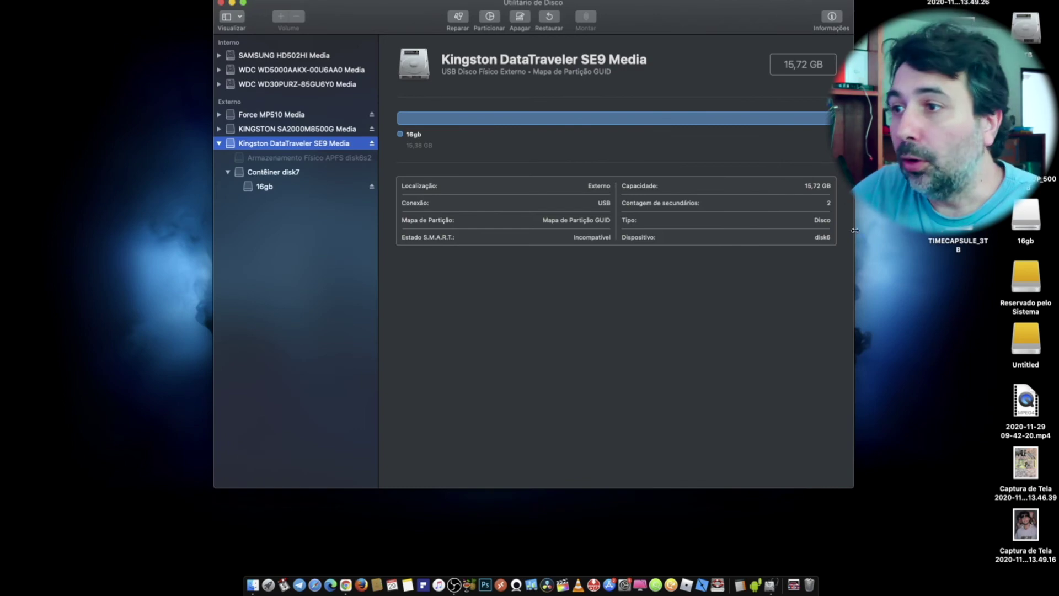
Reopen the 16gb drive to check the copied video, and eject the drive
double_click(1028, 215)
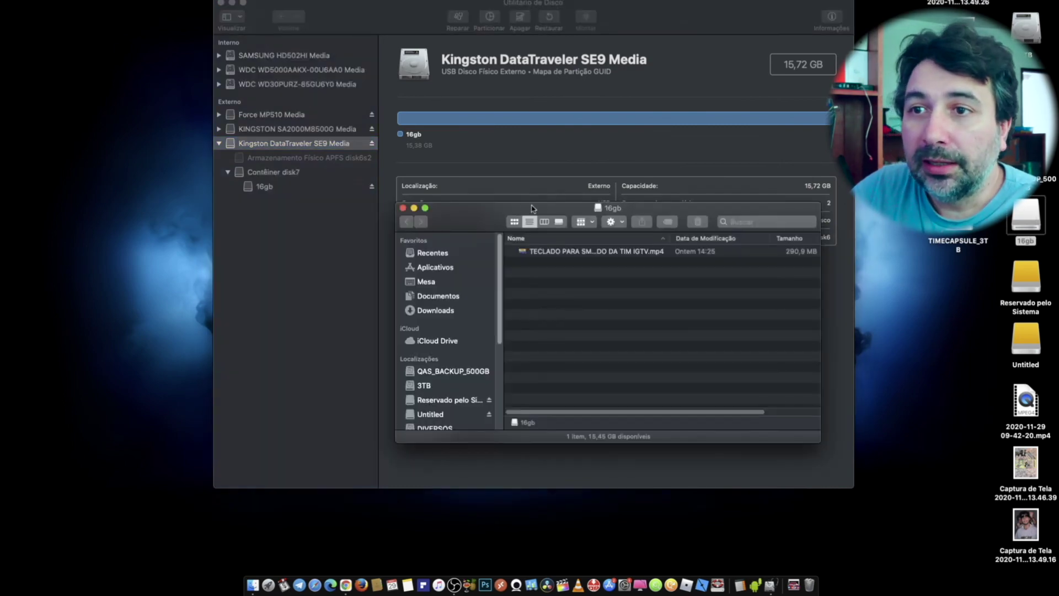
drag(533, 209, 552, 167)
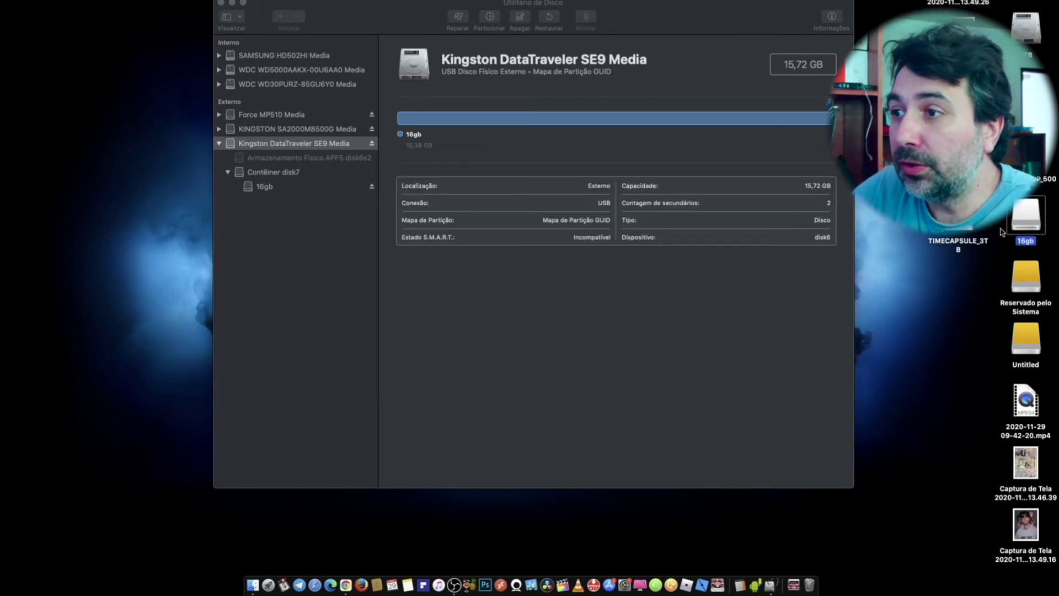
right_click(1026, 221)
click(972, 246)
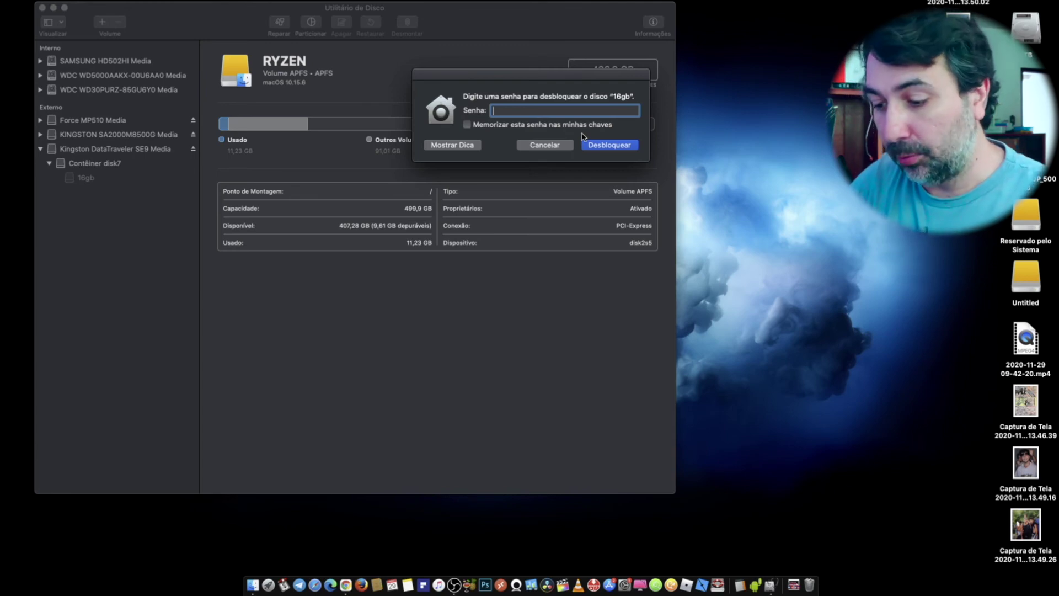
Unlock the 16gb disk by entering its encryption password, and open the drive's contents
key(super+v)
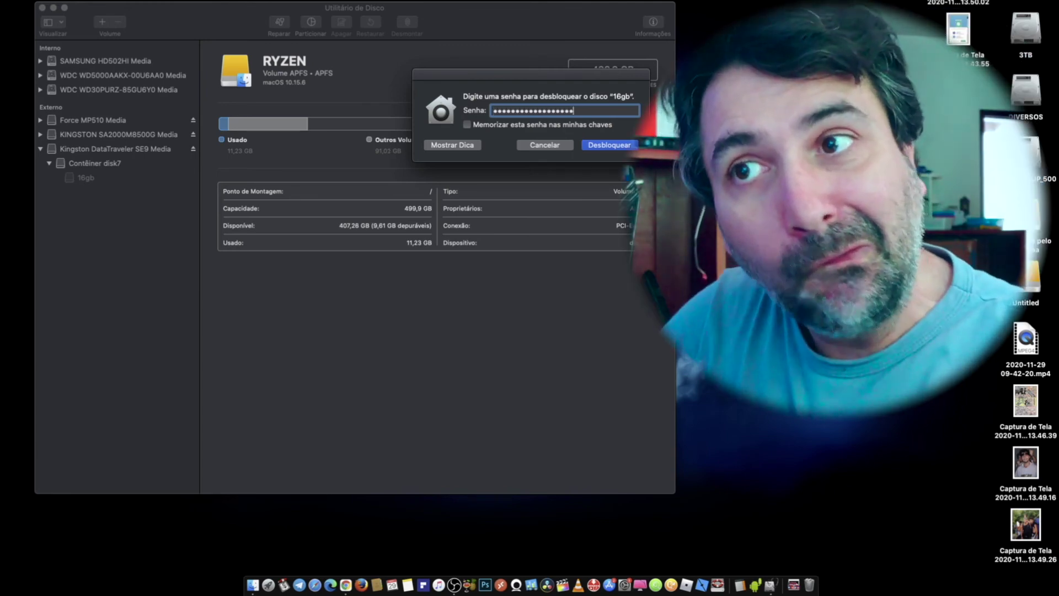
click(608, 146)
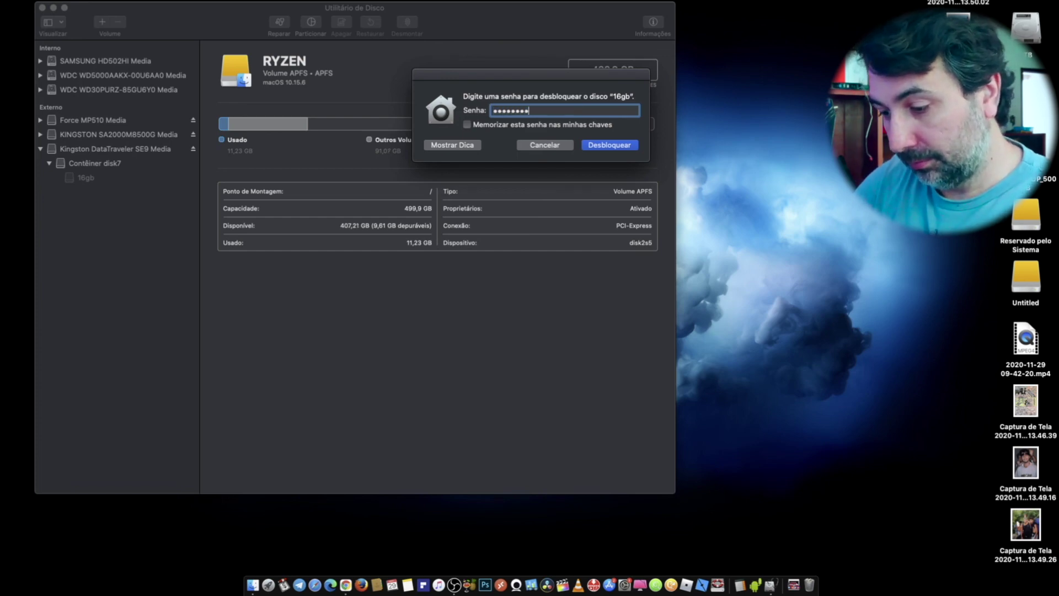
key(Return)
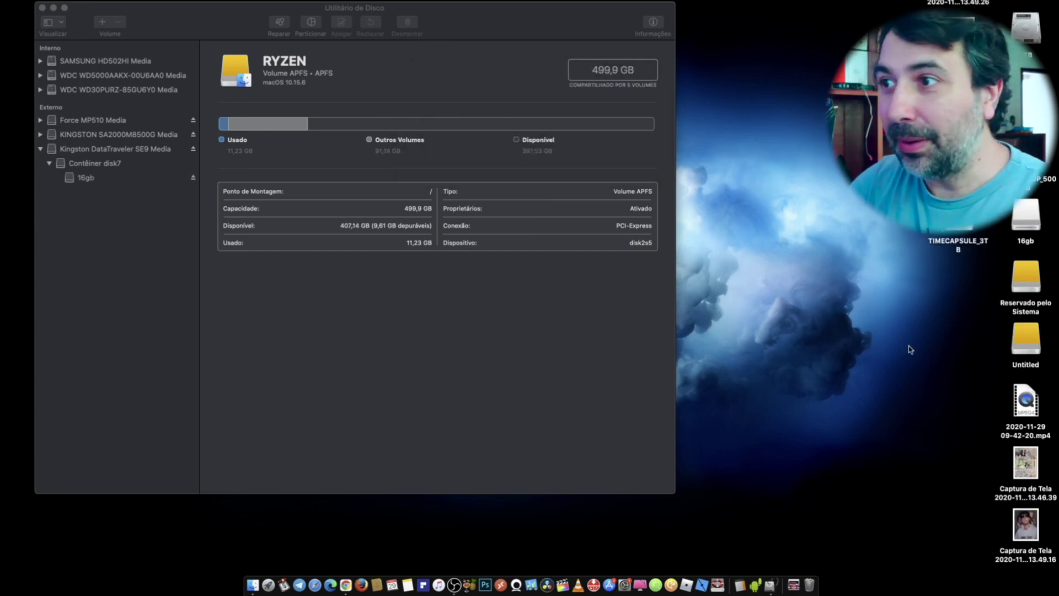
double_click(1026, 218)
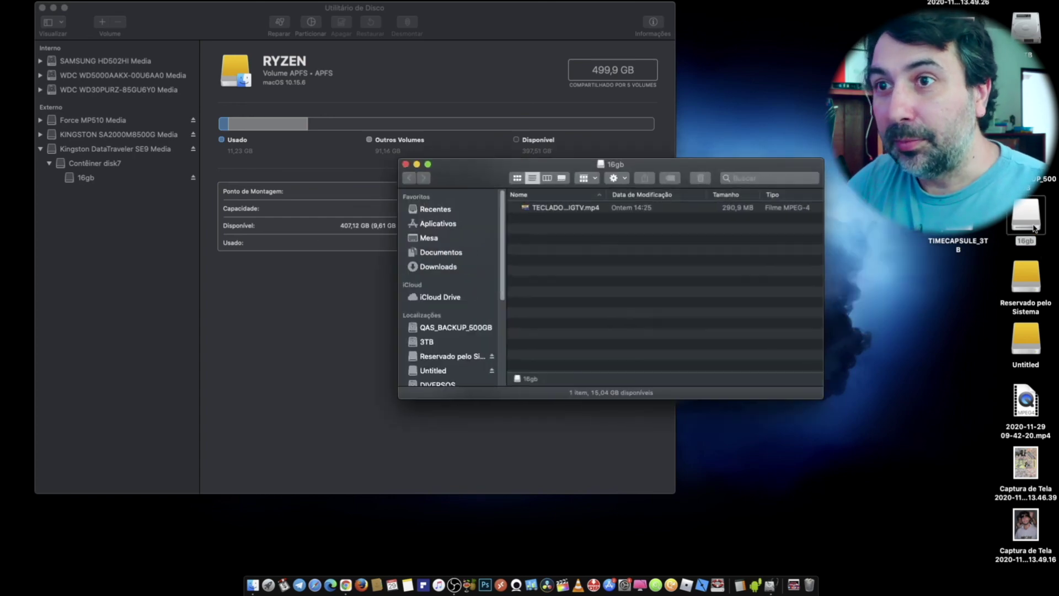